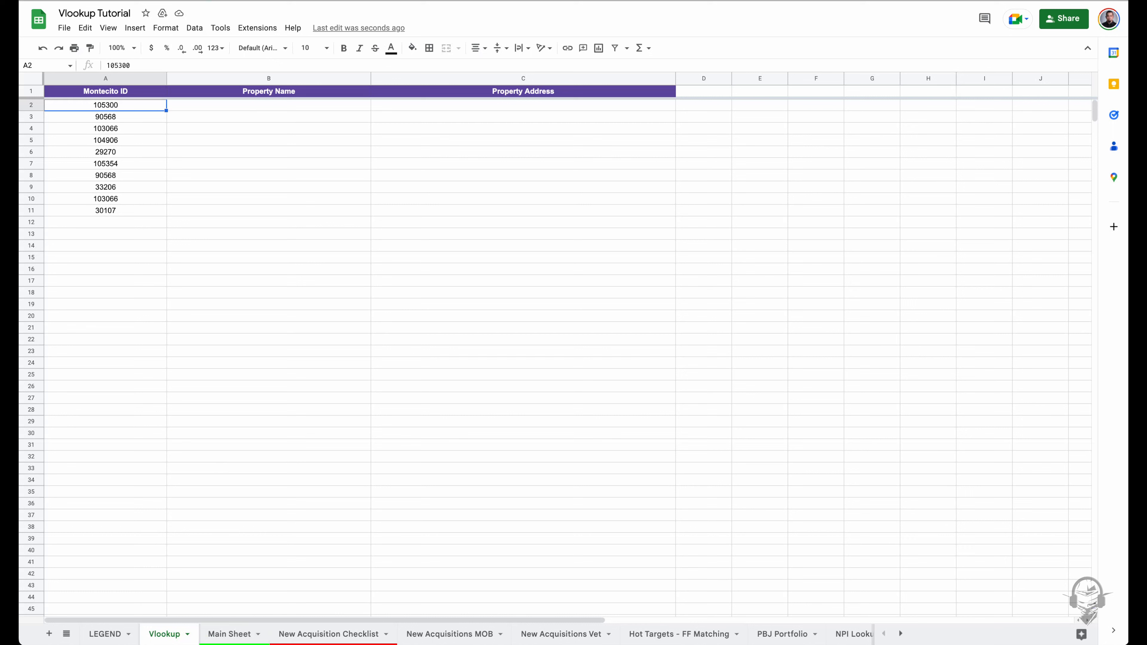
Start a VLOOKUP formula in B2 under Property Name with the Montecito ID in A2 as the search key
{"action": "key", "text": "Up"}
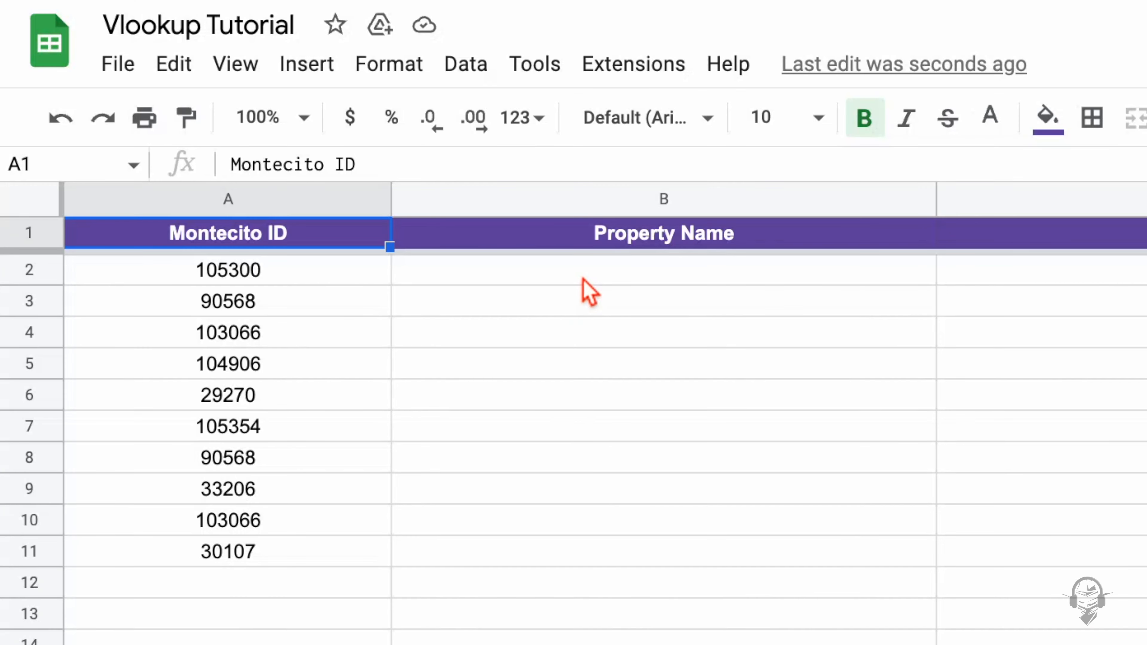
{"action": "left_click", "coordinate": [582, 278]}
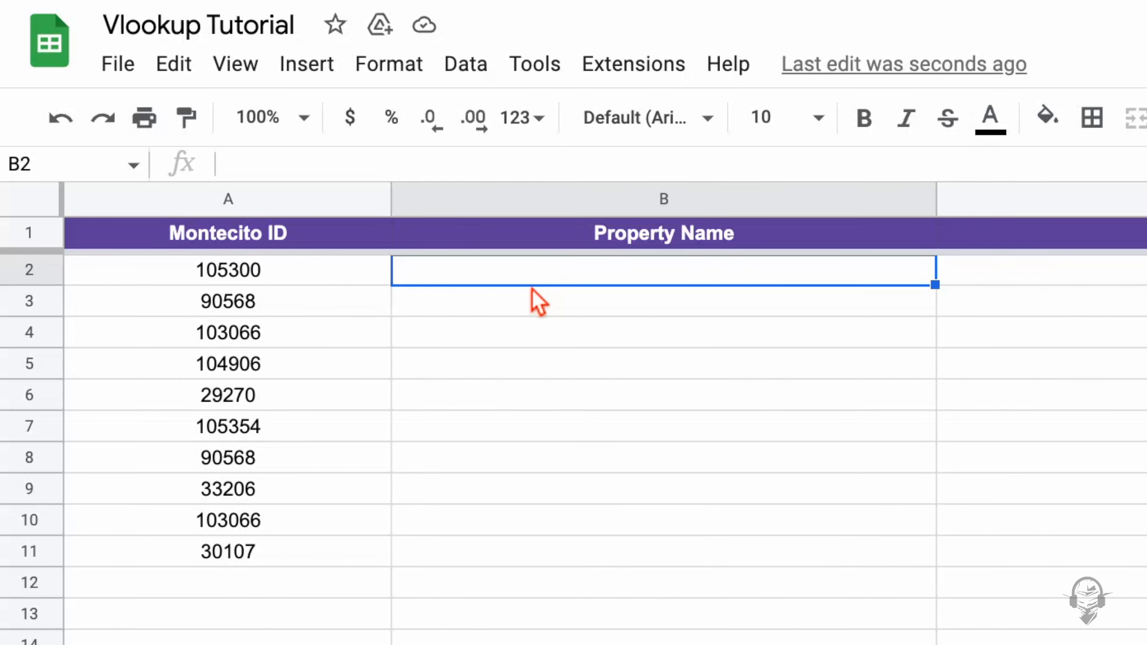
{"action": "type", "text": "="}
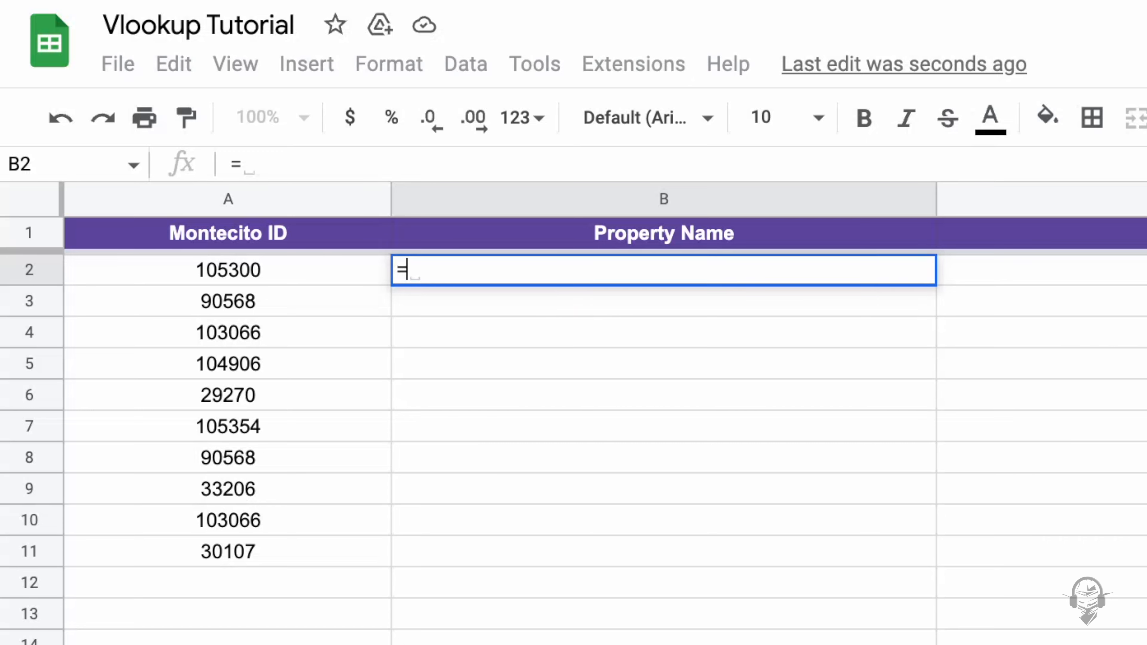
{"action": "type", "text": "vlo"}
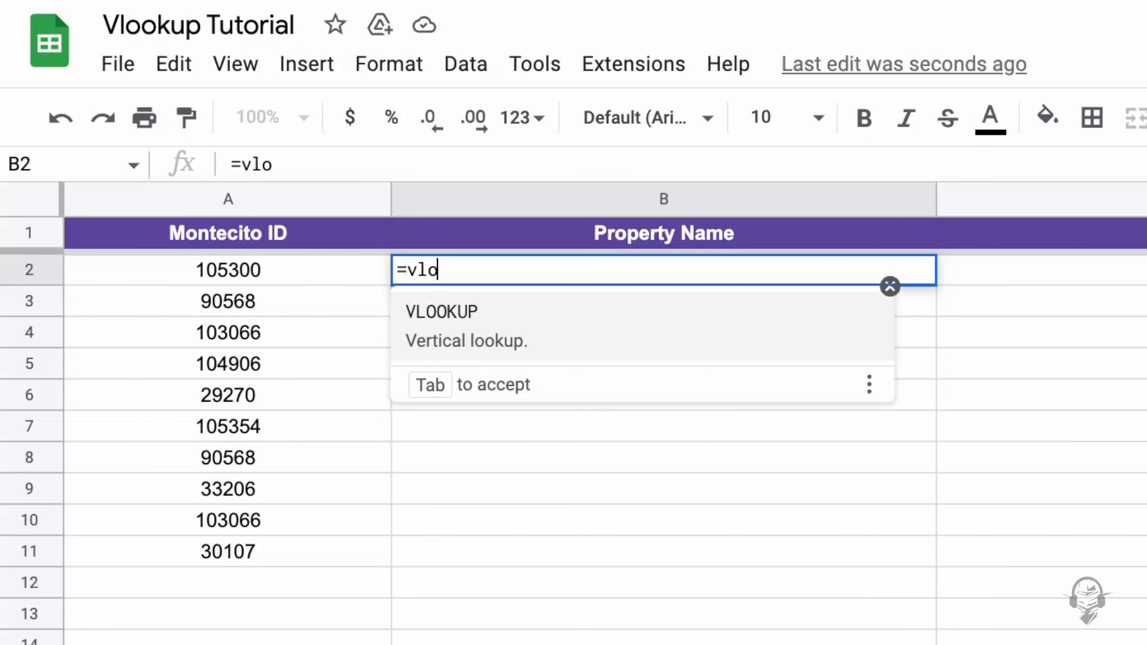
{"action": "left_click", "coordinate": [555, 326]}
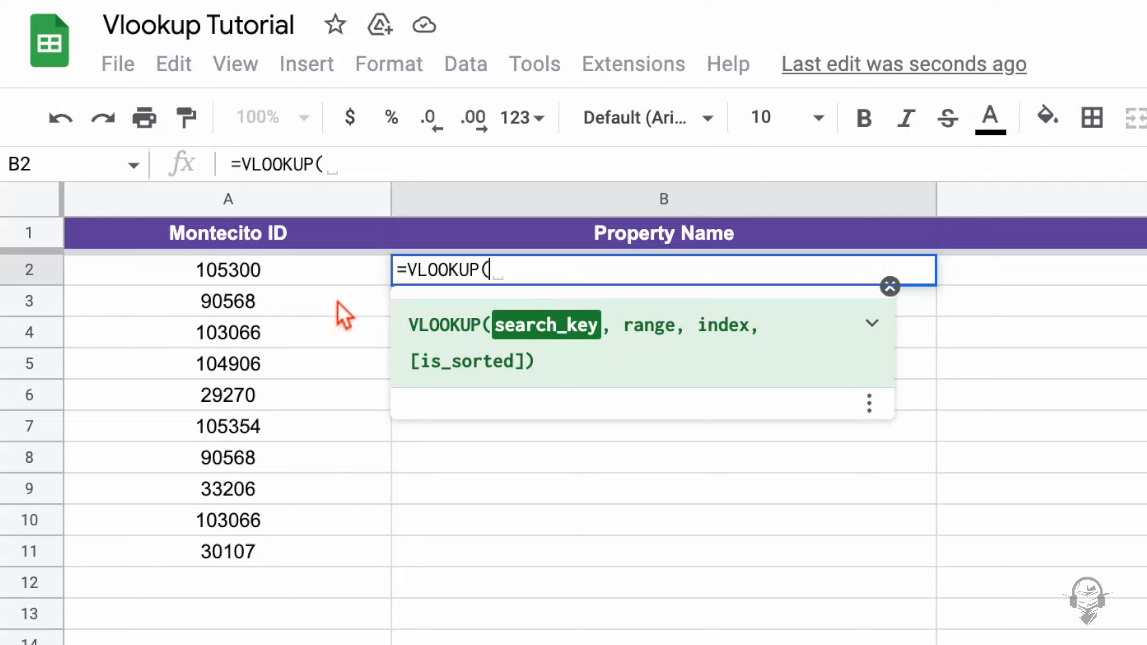
{"action": "left_click", "coordinate": [279, 273]}
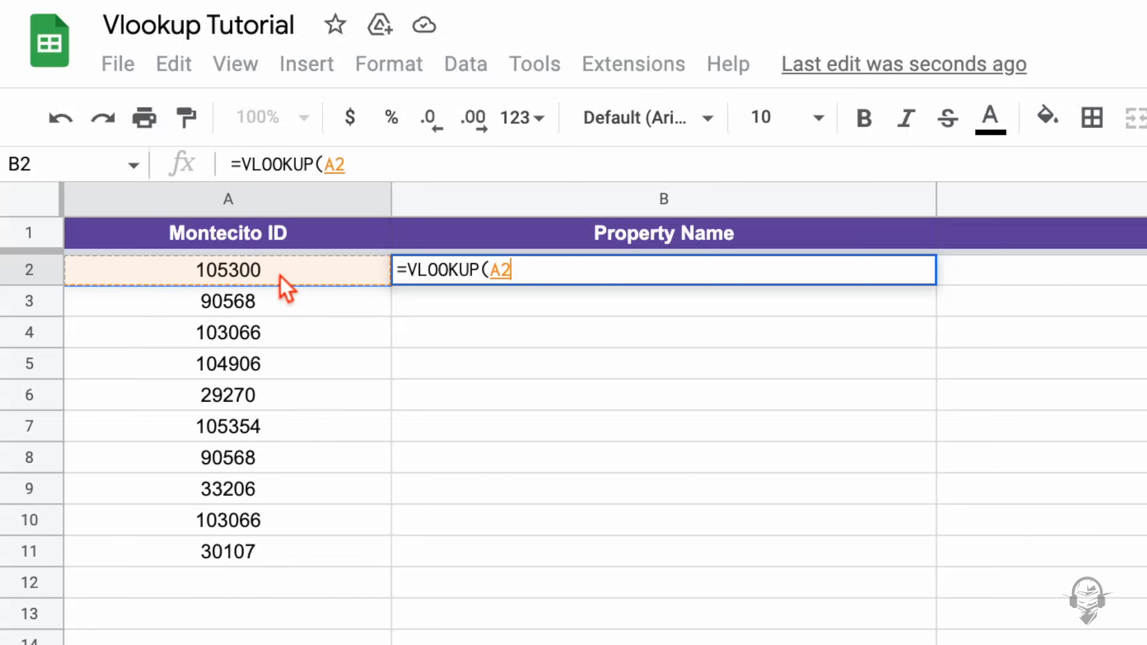
{"action": "type", "text": ","}
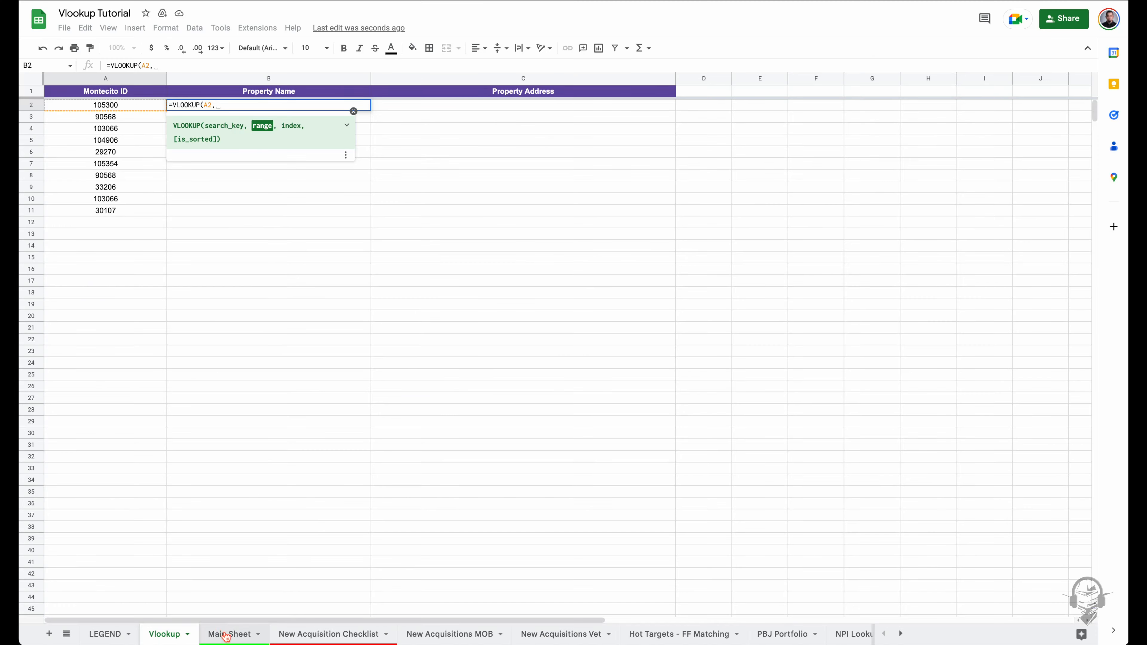
Set the lookup range to E3:BR6012 on the Main Sheet, starting at the first Montecito ID
{"action": "left_click", "coordinate": [226, 634]}
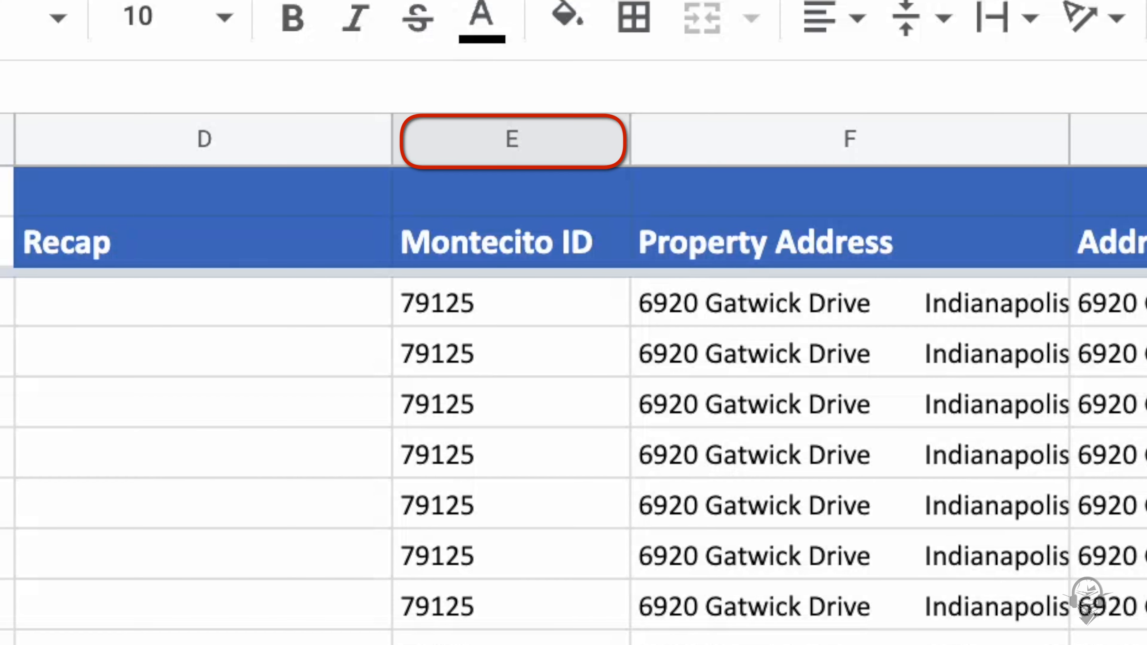
{"action": "scroll", "coordinate": [441, 402], "scroll_direction": "up", "scroll_amount": 10}
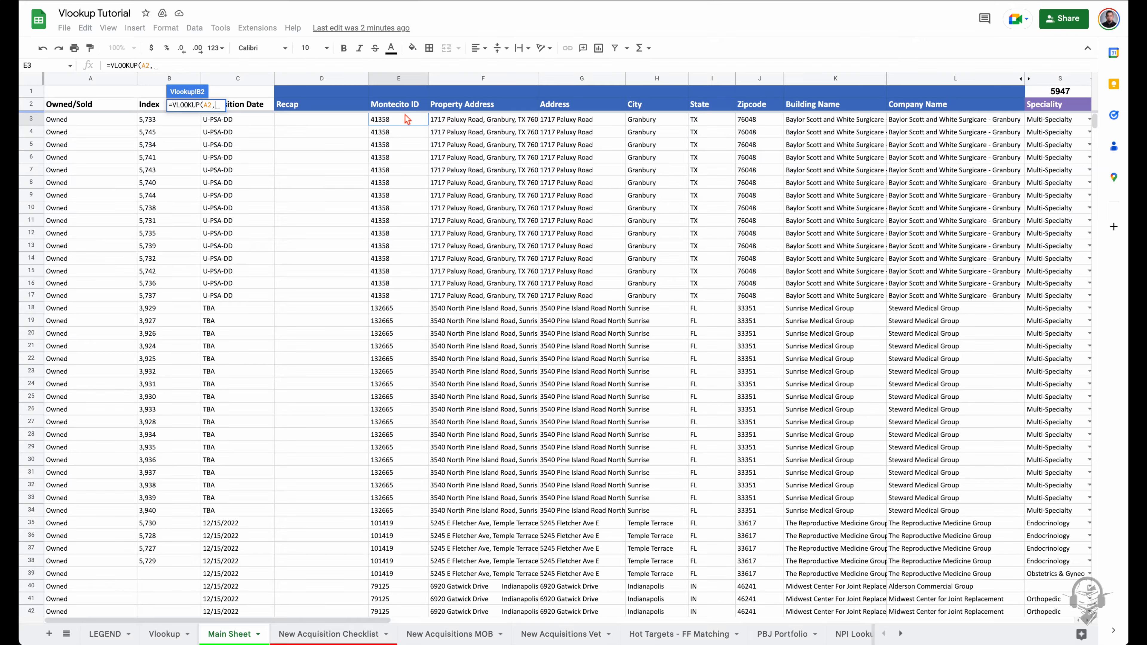
{"action": "left_click", "coordinate": [407, 120]}
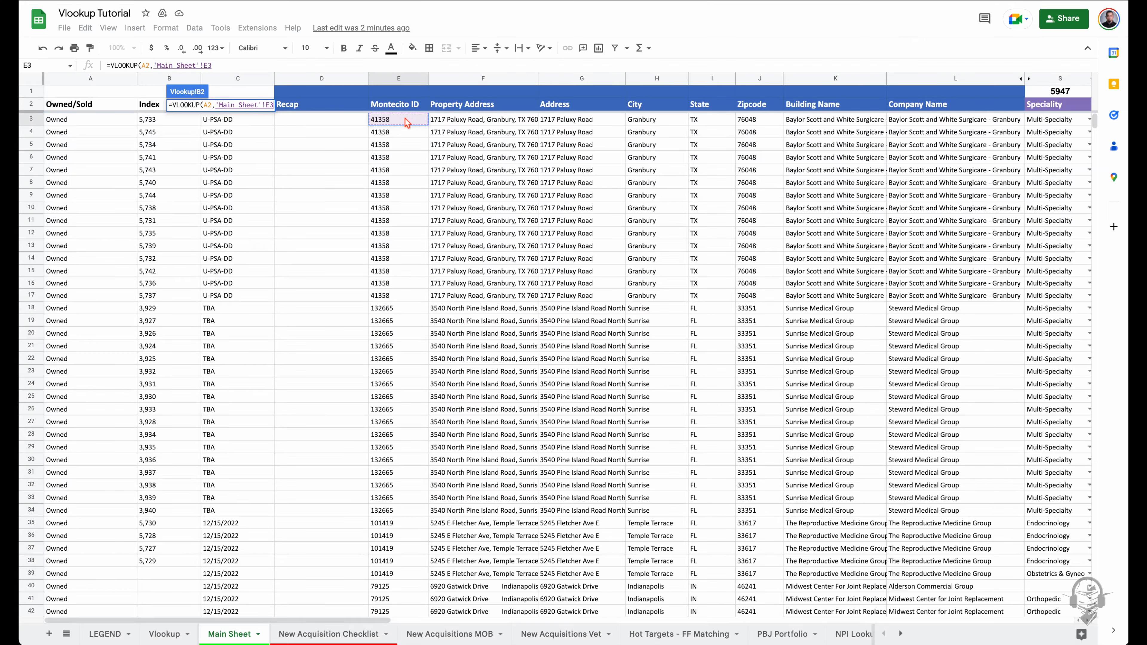
{"action": "scroll", "coordinate": [407, 122], "scroll_direction": "right", "scroll_amount": 20}
{"action": "left_click_drag", "start_coordinate": [1095, 121], "coordinate": [1061, 620]}
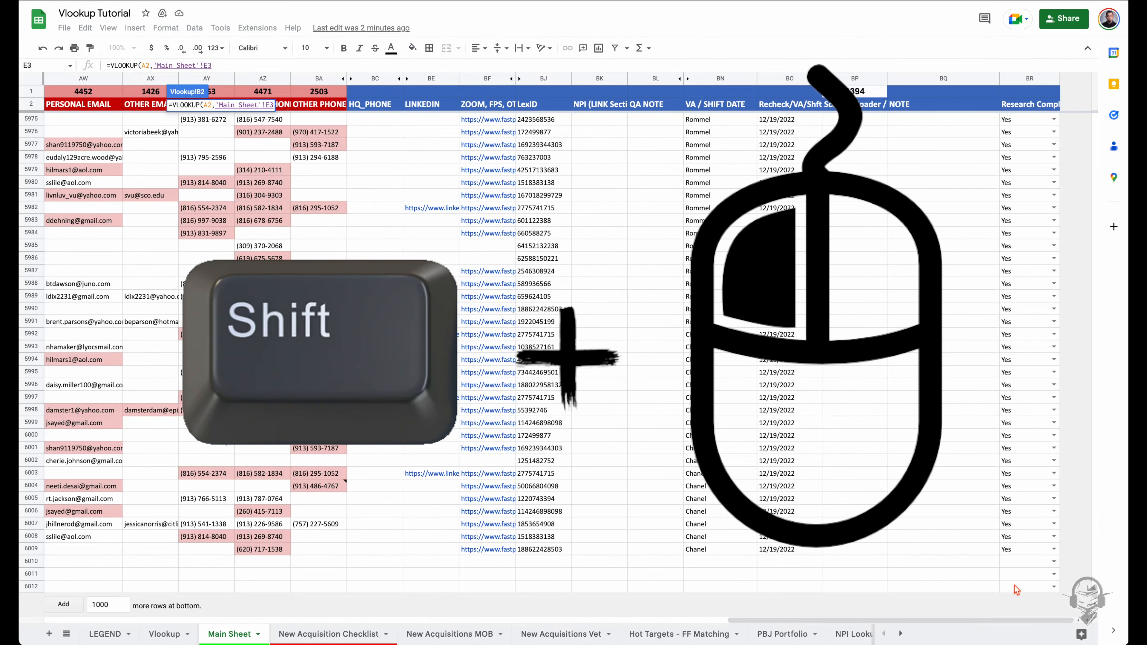
{"action": "left_click", "coordinate": [1016, 588], "text": "shift"}
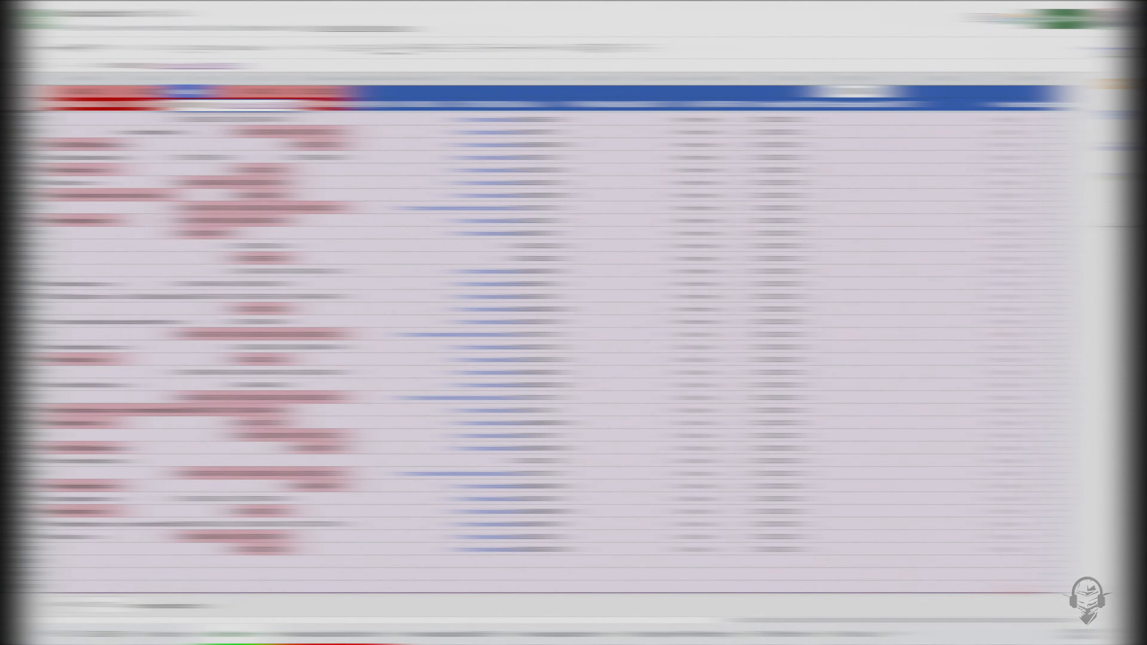
{"action": "type", "text": ","}
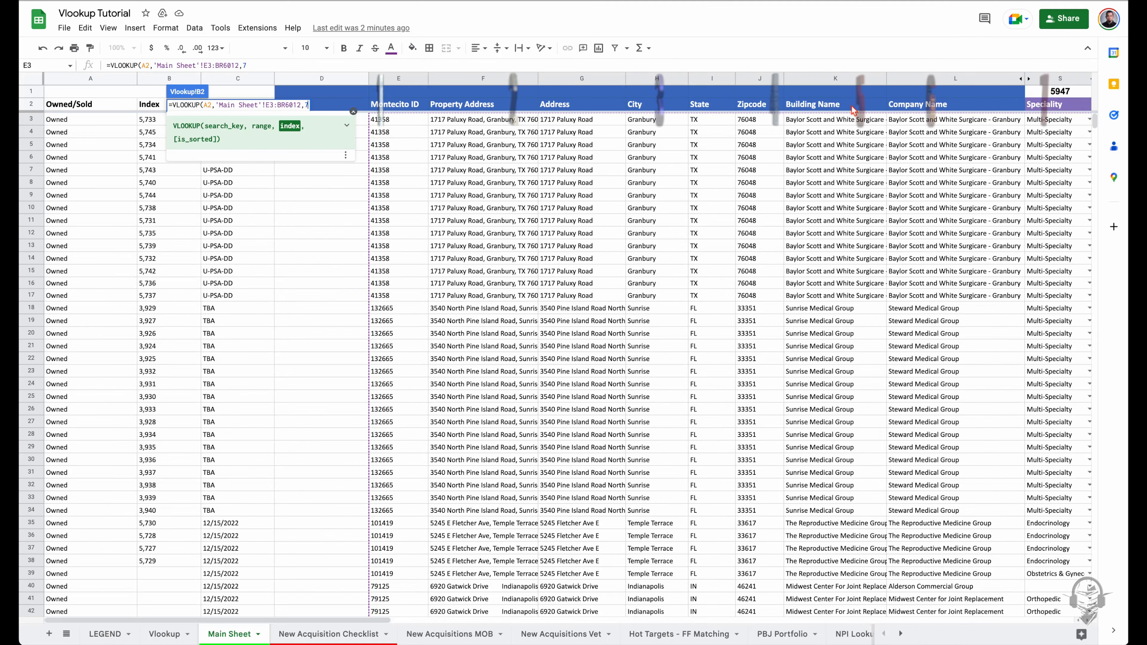
Complete the VLOOKUP formula with column index 7 and FALSE for an exact match
{"action": "type", "text": "7,"}
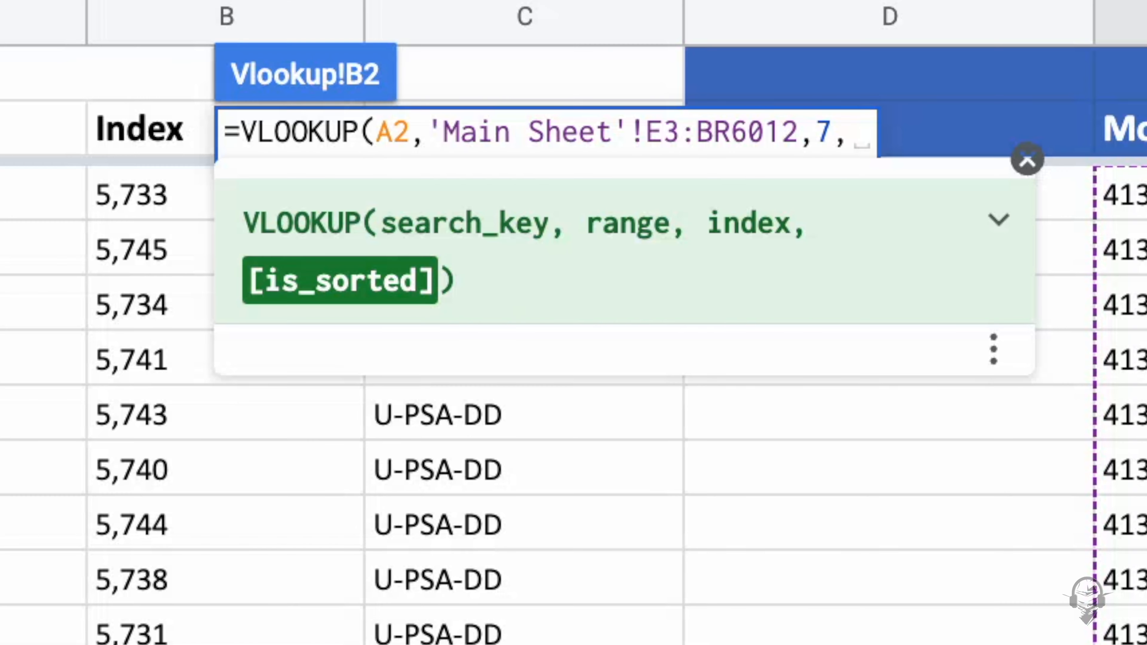
{"action": "type", "text": "FAL"}
{"action": "key", "text": "Tab"}
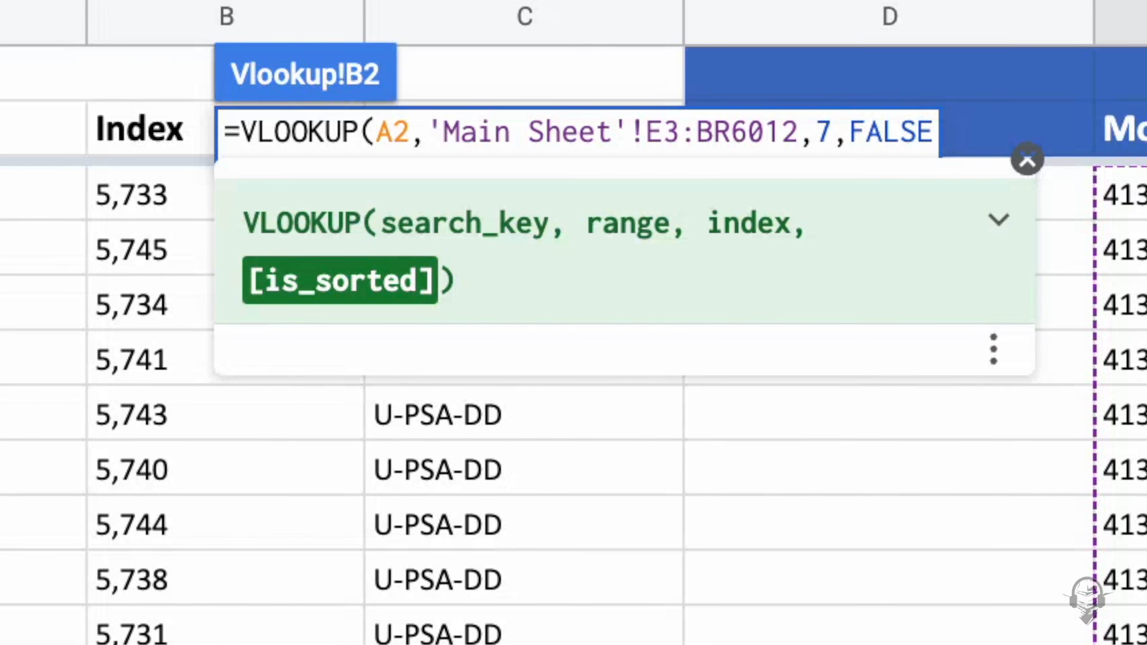
{"action": "type", "text": ")"}
{"action": "key", "text": "Return"}
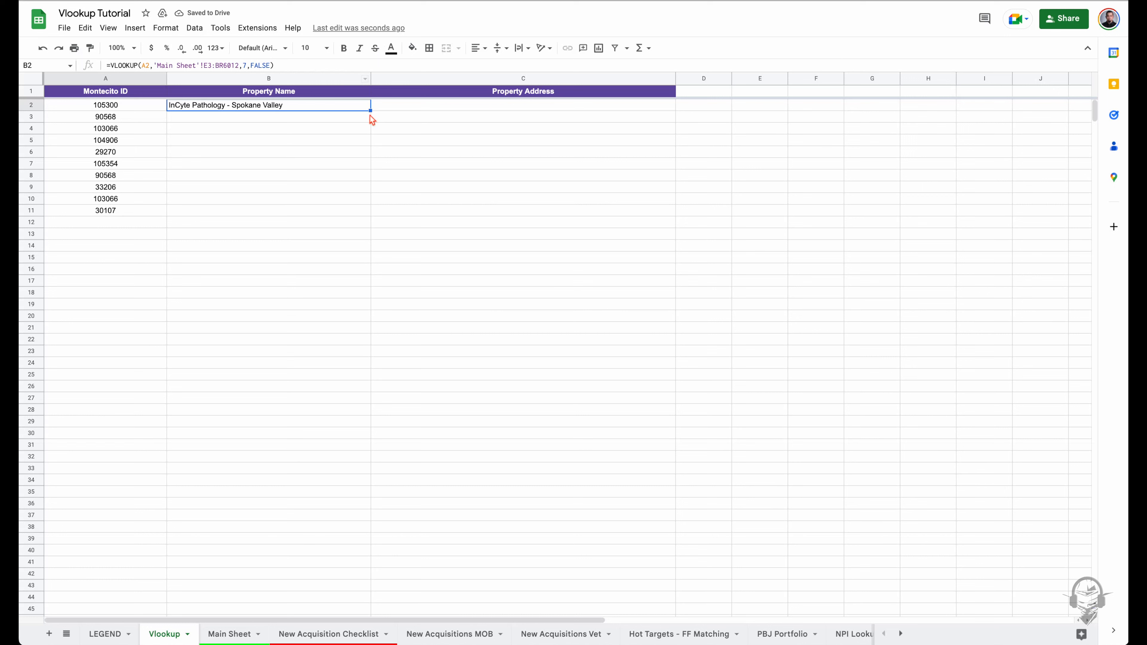
Try filling the B2 formula down to B11 and check the range references in the copied formulas
{"action": "left_click_drag", "start_coordinate": [369, 111], "coordinate": [355, 218]}
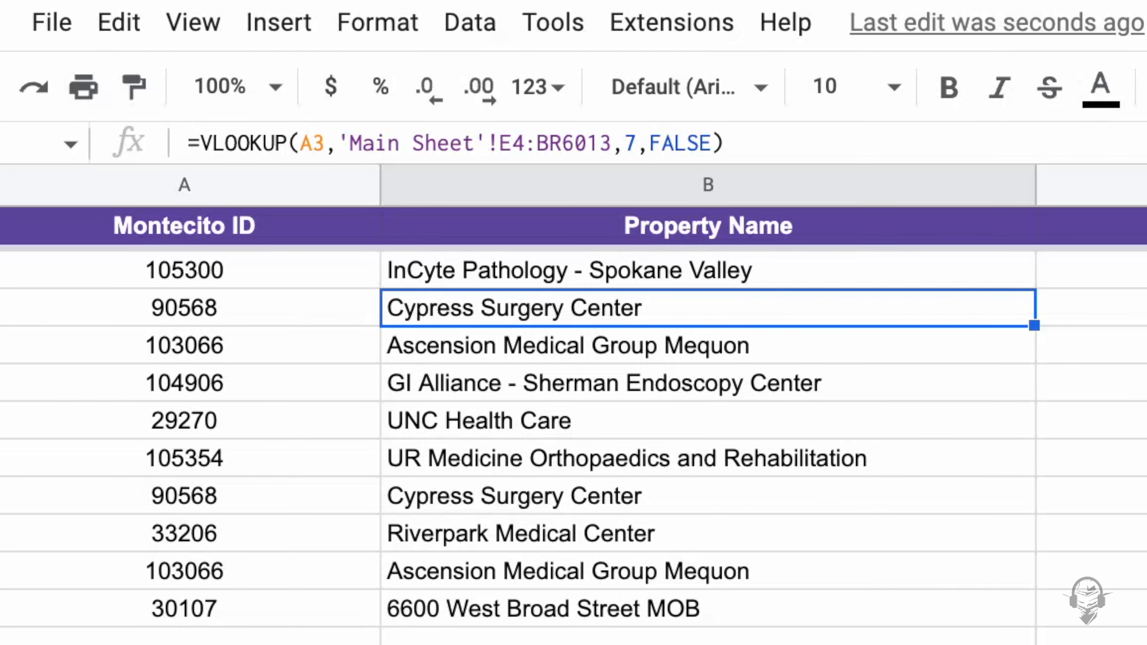
{"action": "left_click", "coordinate": [587, 346]}
{"action": "left_click", "coordinate": [587, 382]}
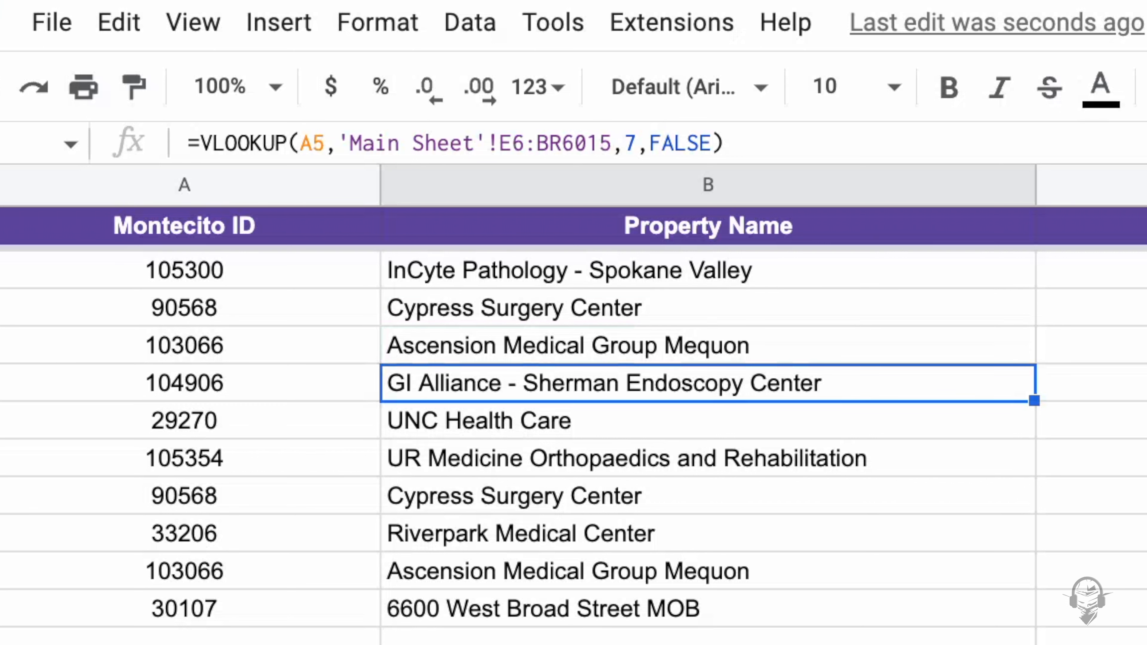
{"action": "key", "text": "Down"}
{"action": "key", "text": "Down"}
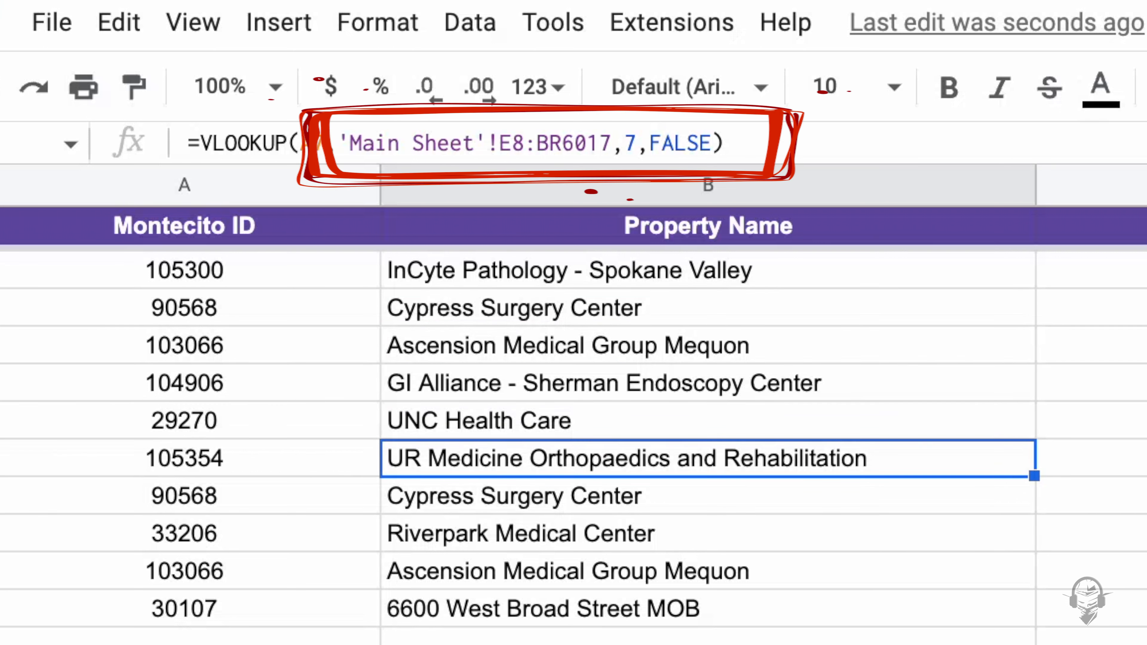
{"action": "key", "text": "Down"}
{"action": "key", "text": "Down"}
{"action": "key", "text": "Down"}
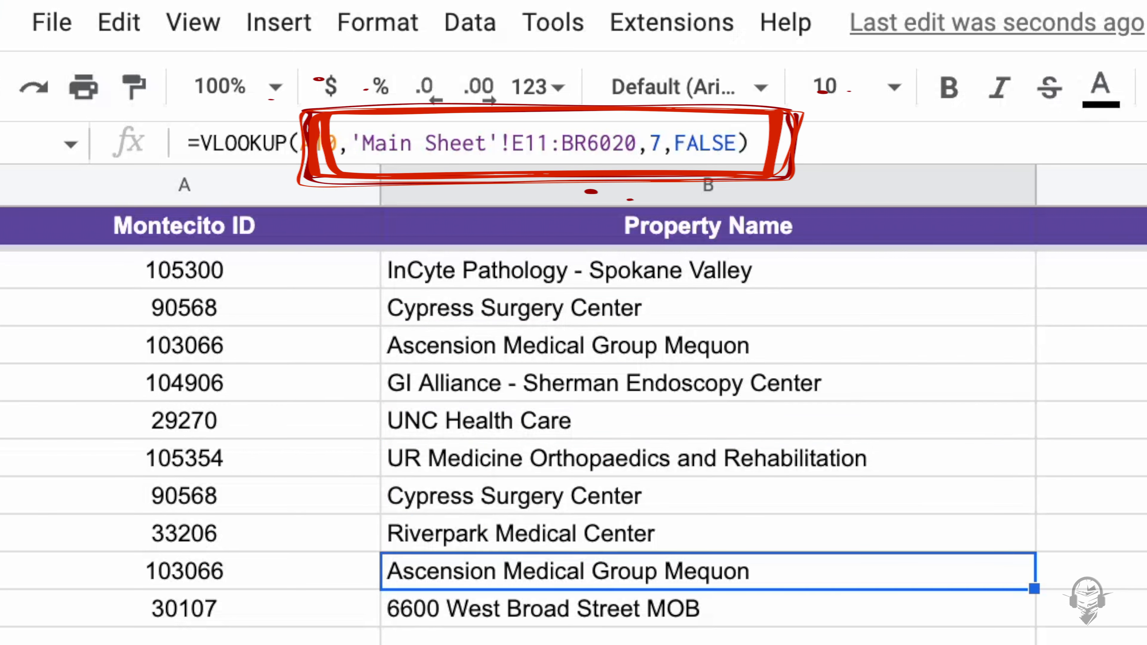
{"action": "key", "text": "Down"}
{"action": "key", "text": "Up"}
{"action": "key", "text": "Up"}
{"action": "key", "text": "Up"}
{"action": "key", "text": "Up"}
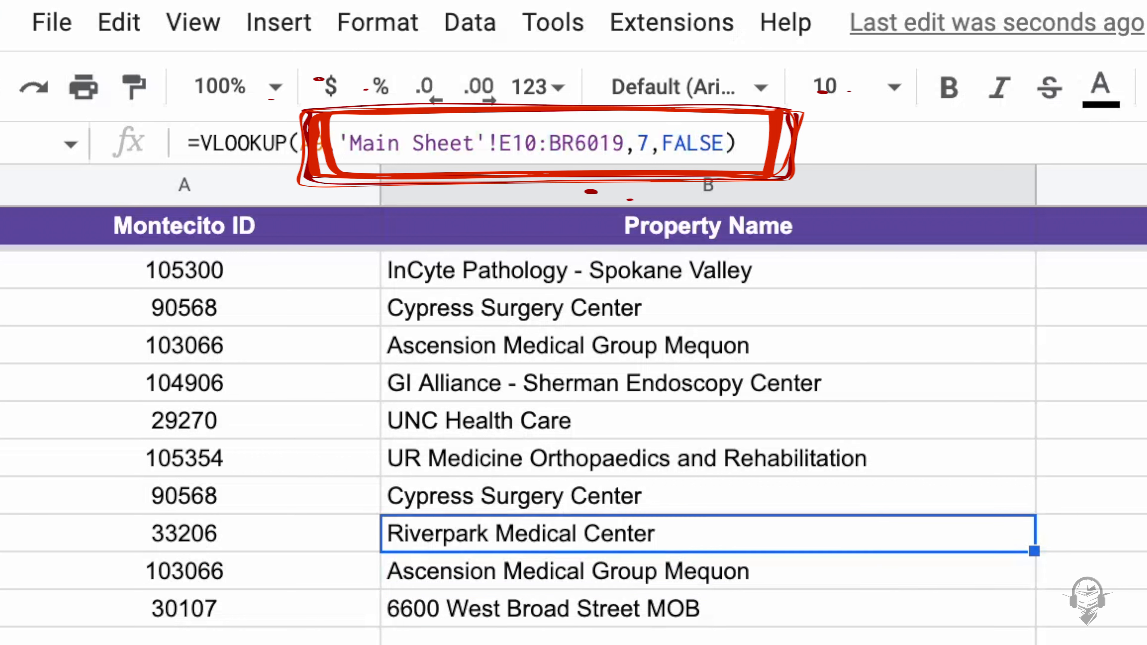
{"action": "key", "text": "Up"}
{"action": "key", "text": "Up"}
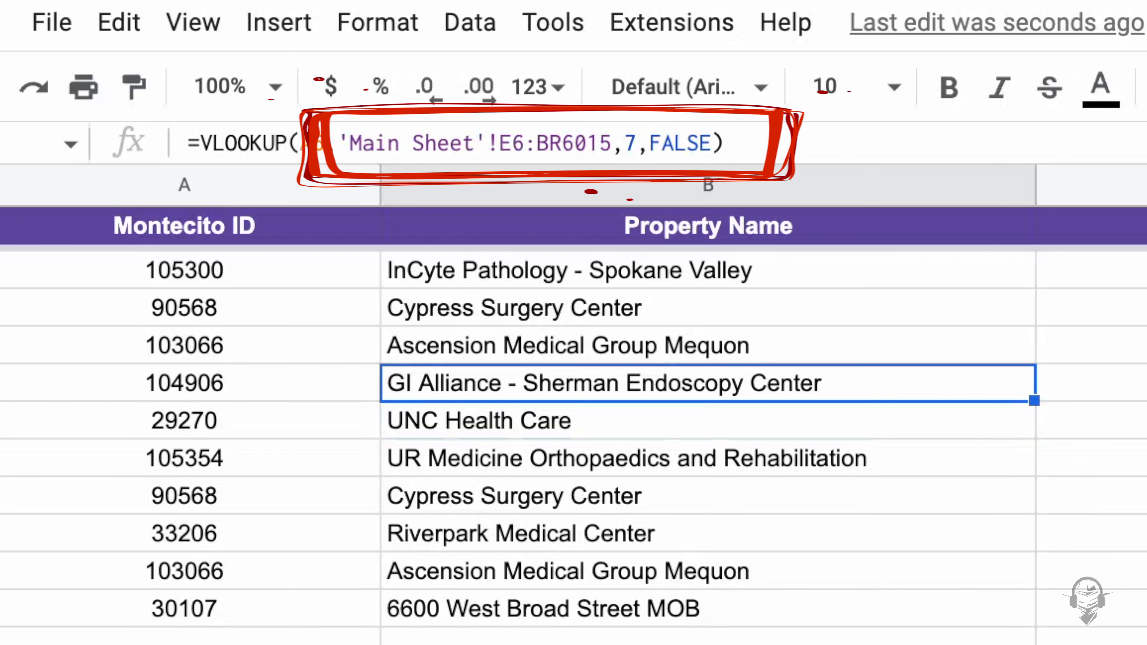
{"action": "key", "text": "Up"}
{"action": "key", "text": "Up"}
{"action": "key", "text": "Up"}
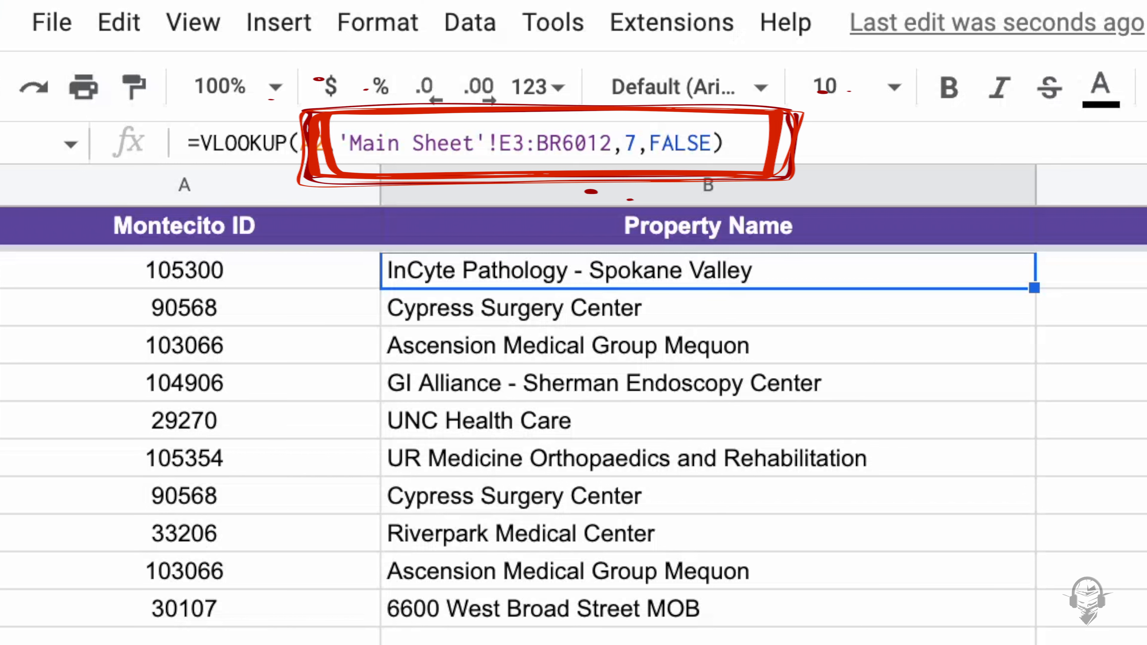
{"action": "key", "text": "ctrl+z"}
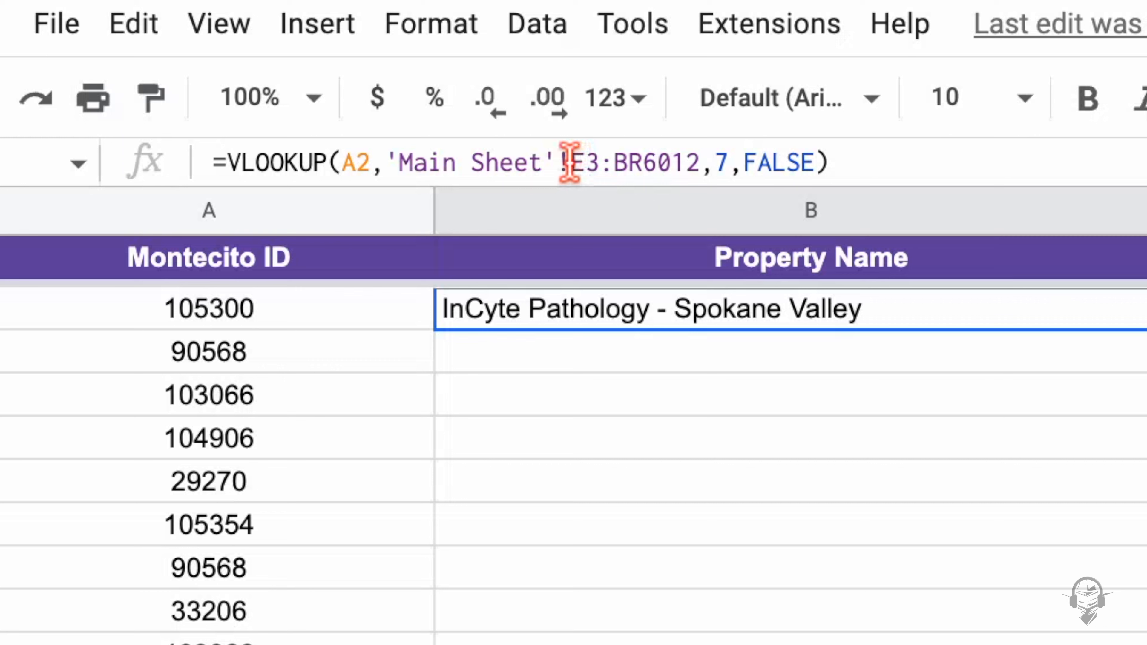
Make the lookup range in the B2 formula absolute as 'Main Sheet'!$E$3:$BR$6012
{"action": "left_click", "coordinate": [569, 162]}
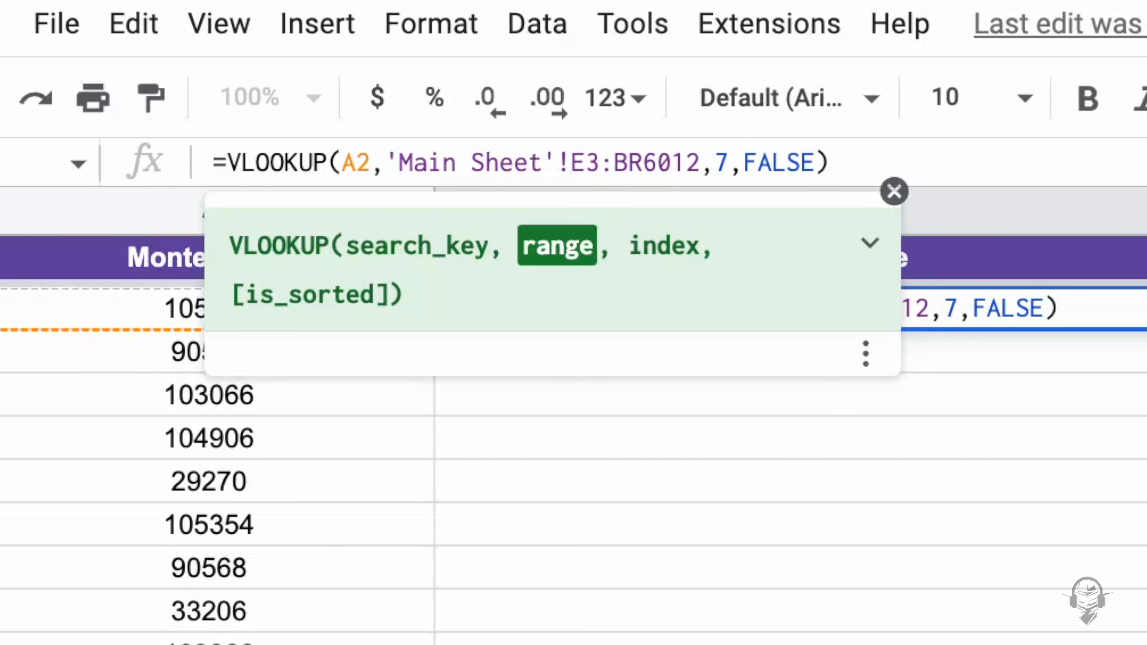
{"action": "type", "text": "$"}
{"action": "key", "text": "Right"}
{"action": "key", "text": "Right"}
{"action": "key", "text": "Right"}
{"action": "key", "text": "Right"}
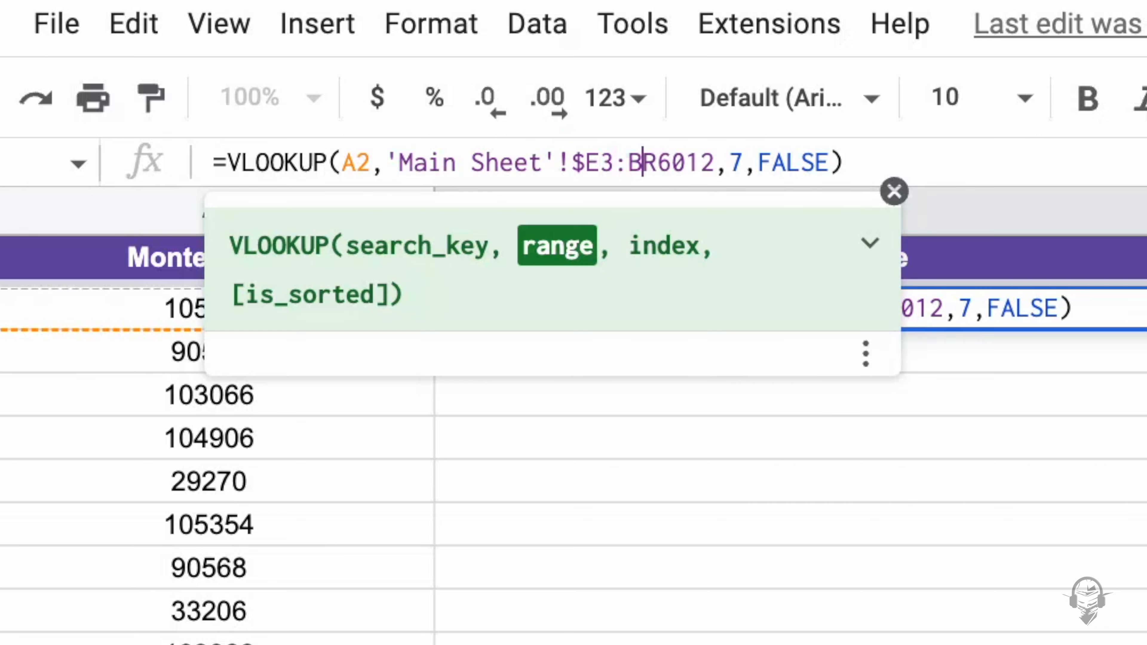
{"action": "key", "text": "Left"}
{"action": "type", "text": "$"}
{"action": "key", "text": "Left"}
{"action": "key", "text": "Left"}
{"action": "key", "text": "Left"}
{"action": "type", "text": "$"}
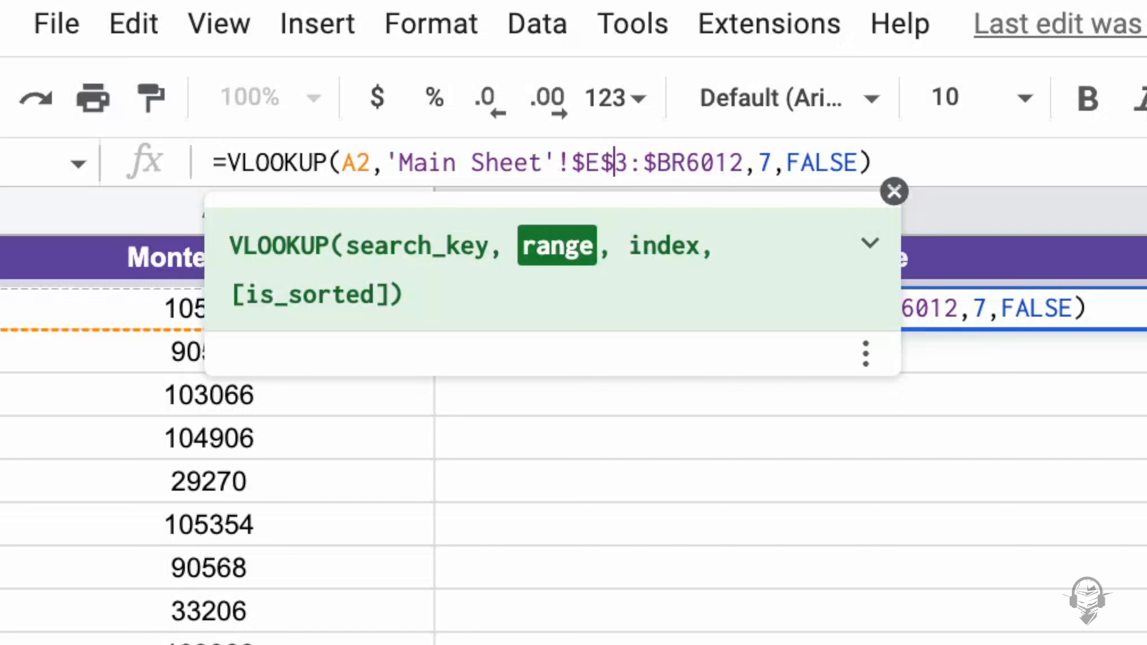
{"action": "key", "text": "Right"}
{"action": "key", "text": "Right"}
{"action": "key", "text": "Right"}
{"action": "key", "text": "Right"}
{"action": "key", "text": "Right"}
{"action": "key", "text": "Right"}
{"action": "key", "text": "Left"}
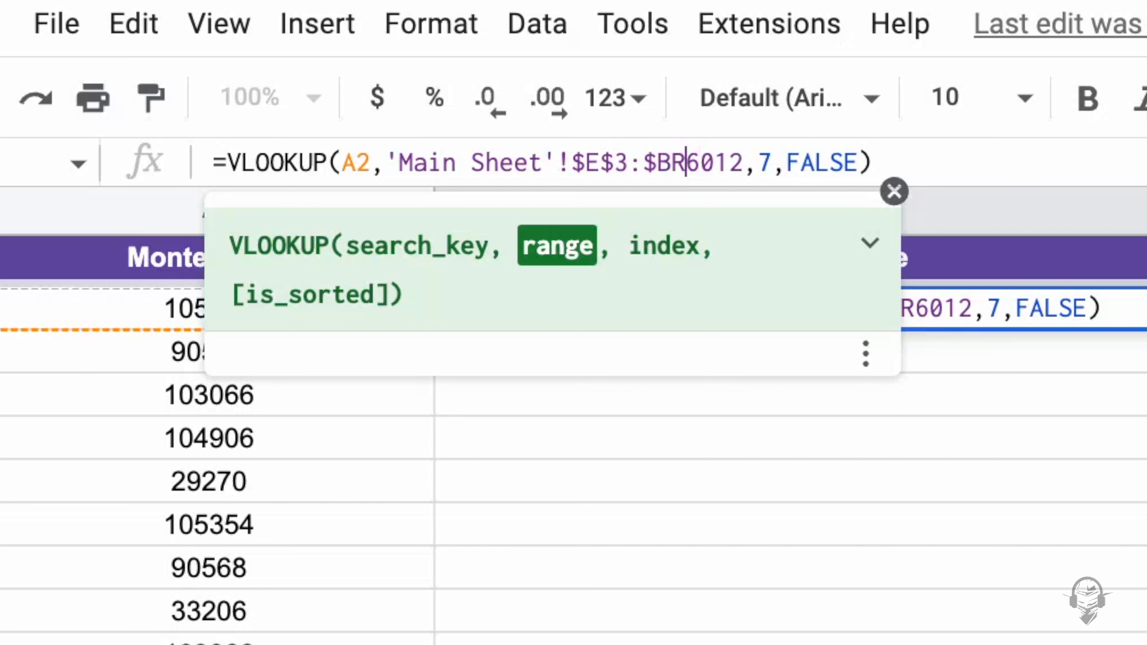
{"action": "type", "text": "$"}
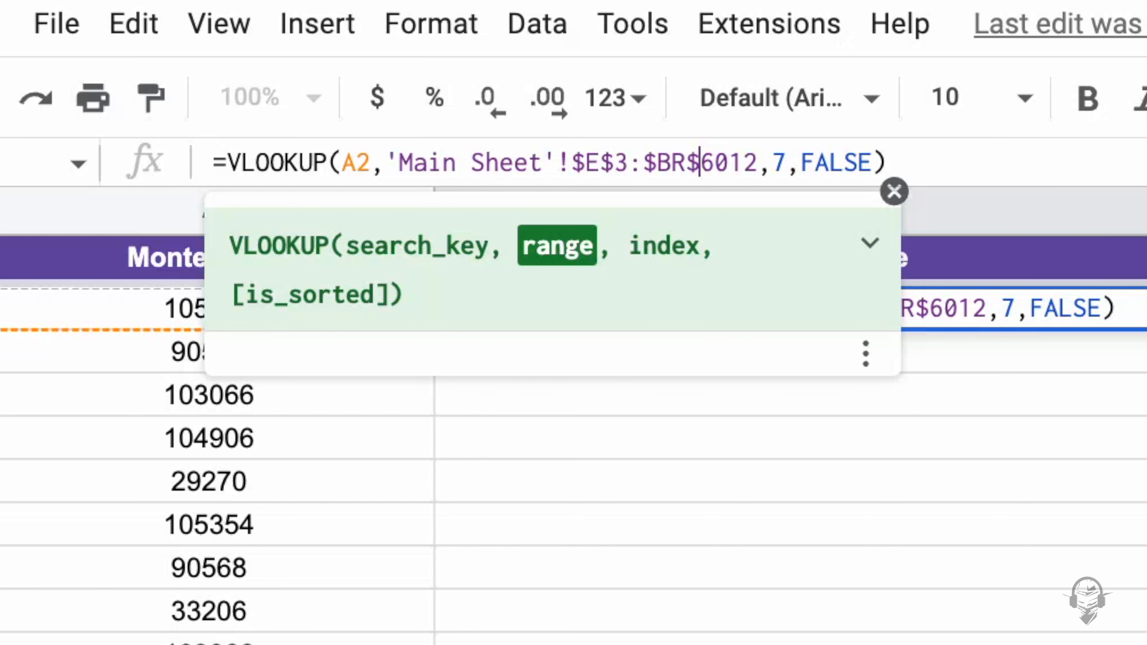
{"action": "key", "text": "Return"}
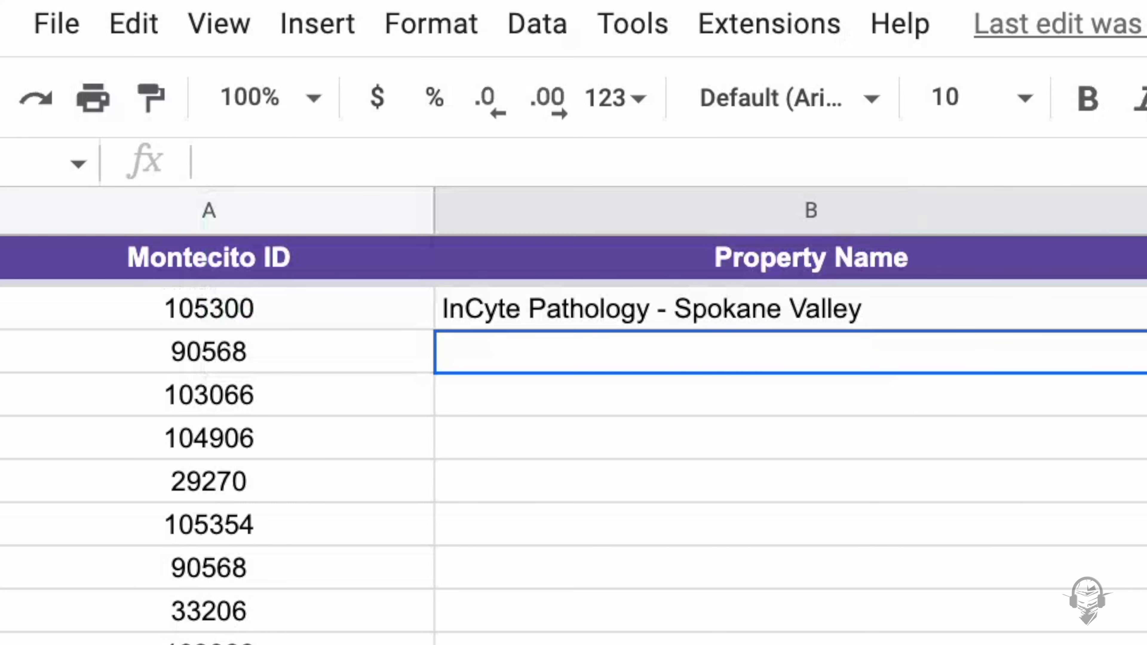
Fill the Property Name formula from B2 down through B11
{"action": "left_click", "coordinate": [1040, 305]}
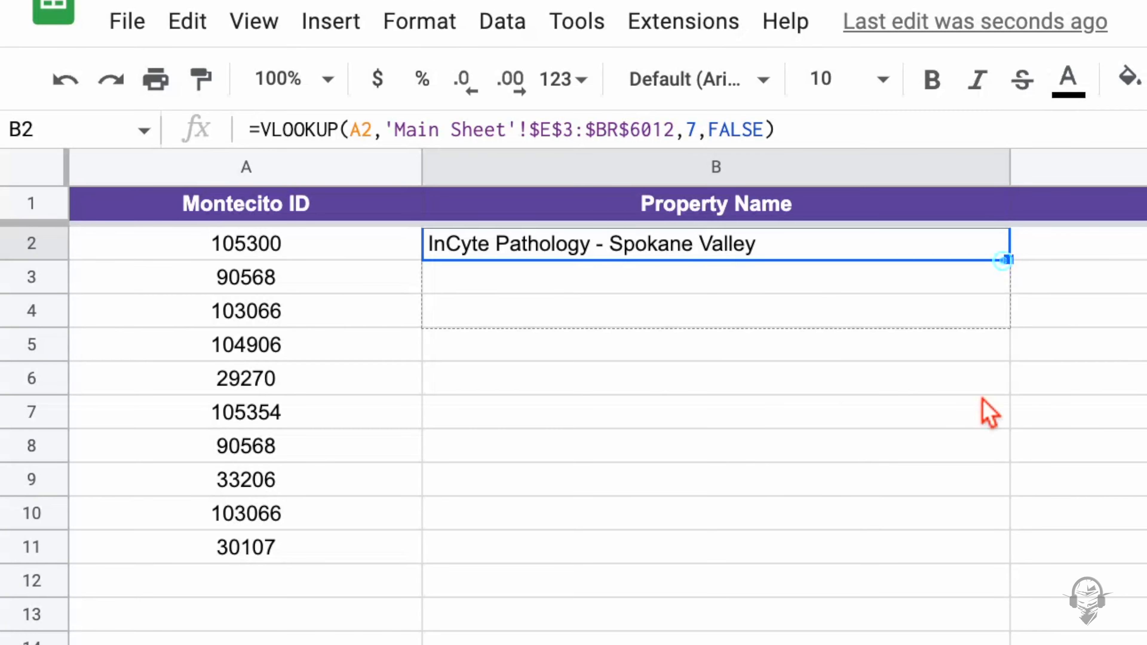
{"action": "mouse_move", "coordinate": [1008, 259]}
{"action": "left_mouse_down"}
{"action": "mouse_move", "coordinate": [937, 585]}
{"action": "mouse_move", "coordinate": [947, 561]}
{"action": "left_mouse_up"}
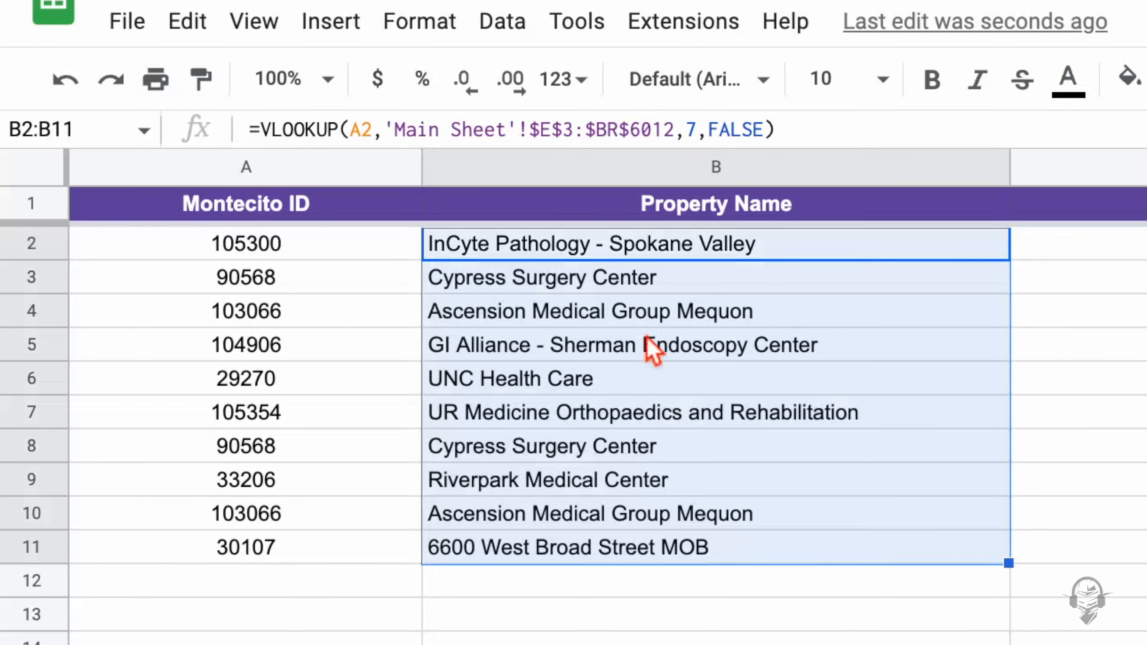
Examine the lookup range in each copied formula of the Property Name column
{"action": "left_click", "coordinate": [660, 255]}
{"action": "key", "text": "Down"}
{"action": "key", "text": "Down"}
{"action": "key", "text": "Down"}
{"action": "key", "text": "Down"}
{"action": "key", "text": "Down"}
{"action": "key", "text": "Down"}
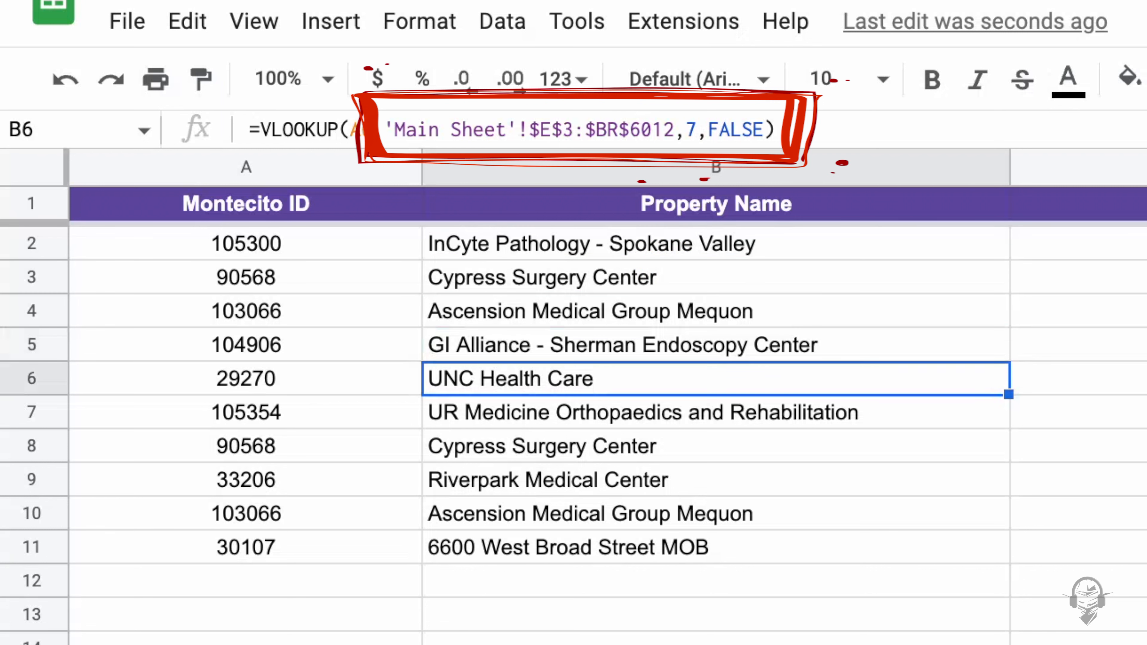
{"action": "key", "text": "Down"}
{"action": "key", "text": "Down"}
{"action": "key", "text": "Up"}
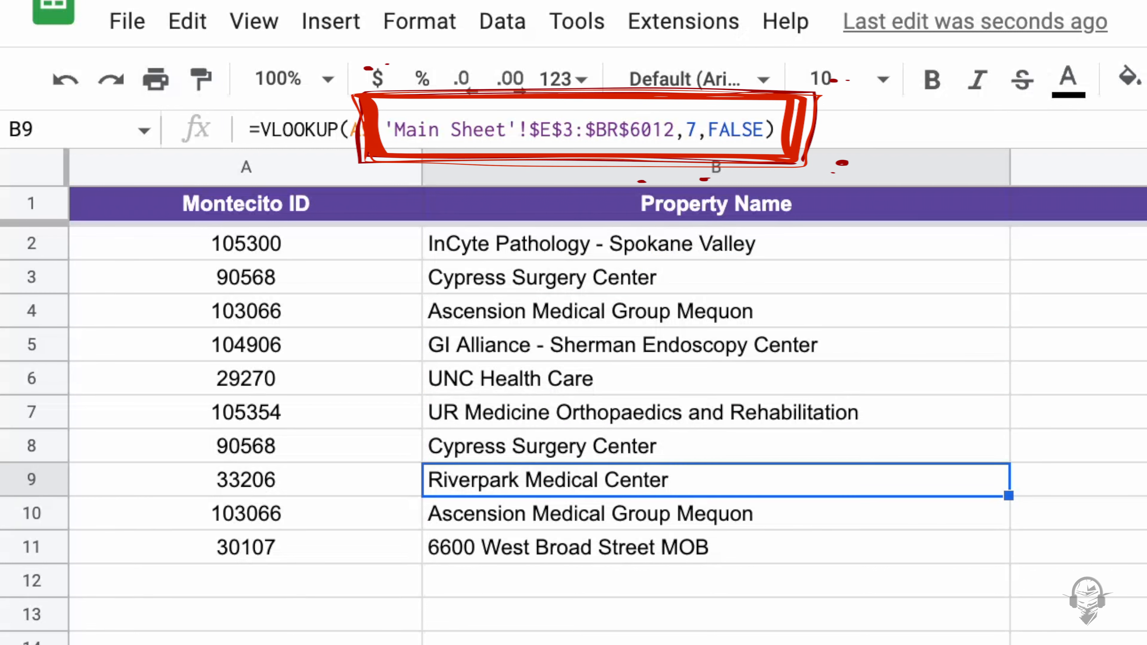
{"action": "key", "text": "Up"}
{"action": "key", "text": "Up"}
{"action": "key", "text": "Up"}
{"action": "key", "text": "Up"}
{"action": "key", "text": "Up"}
{"action": "key", "text": "Up"}
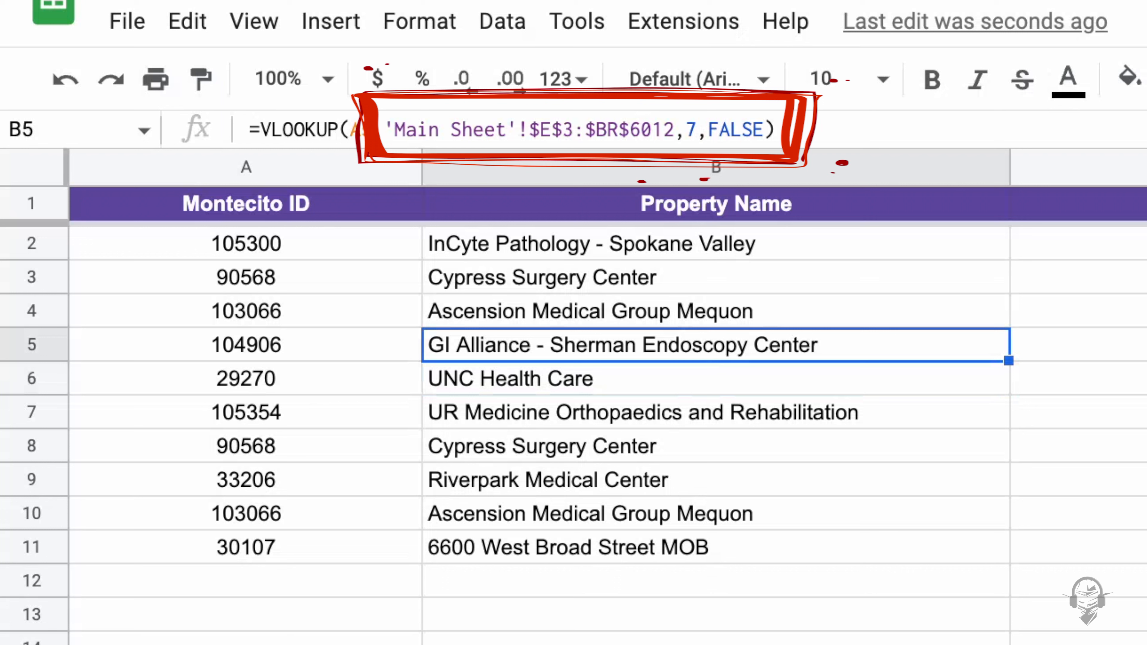
Step through the Property Name formulas again from B2 to B11 to compare their lookup ranges and column index
{"action": "key", "text": "Up"}
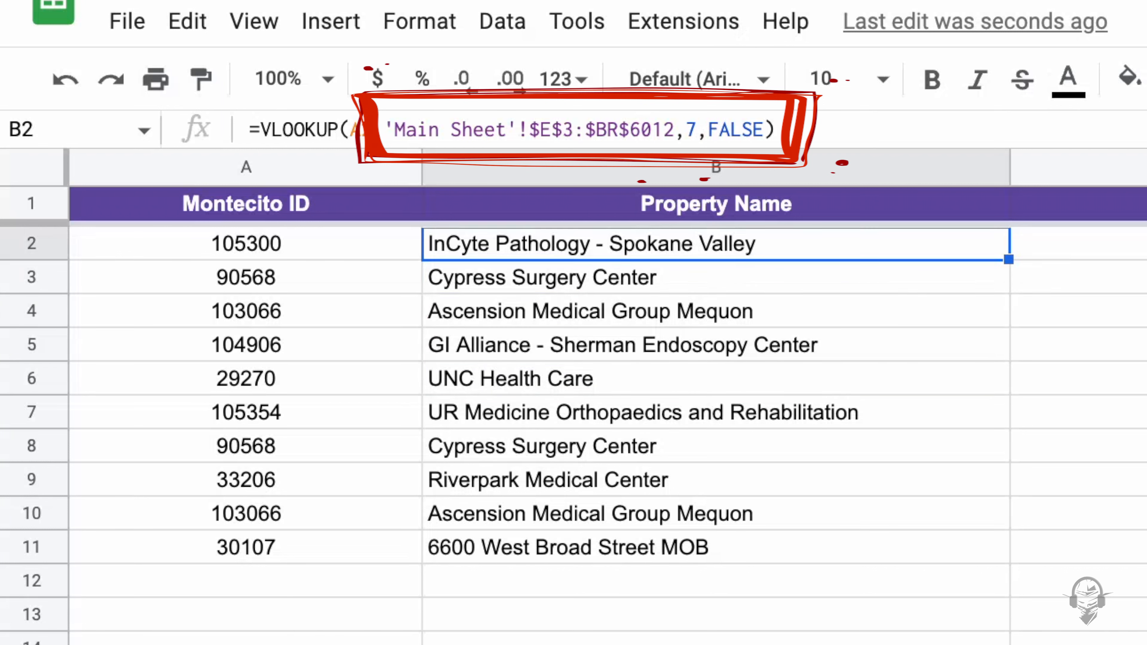
{"action": "key", "text": "Down"}
{"action": "key", "text": "Down"}
{"action": "key", "text": "Down"}
{"action": "key", "text": "Down"}
{"action": "key", "text": "Down"}
{"action": "key", "text": "Down"}
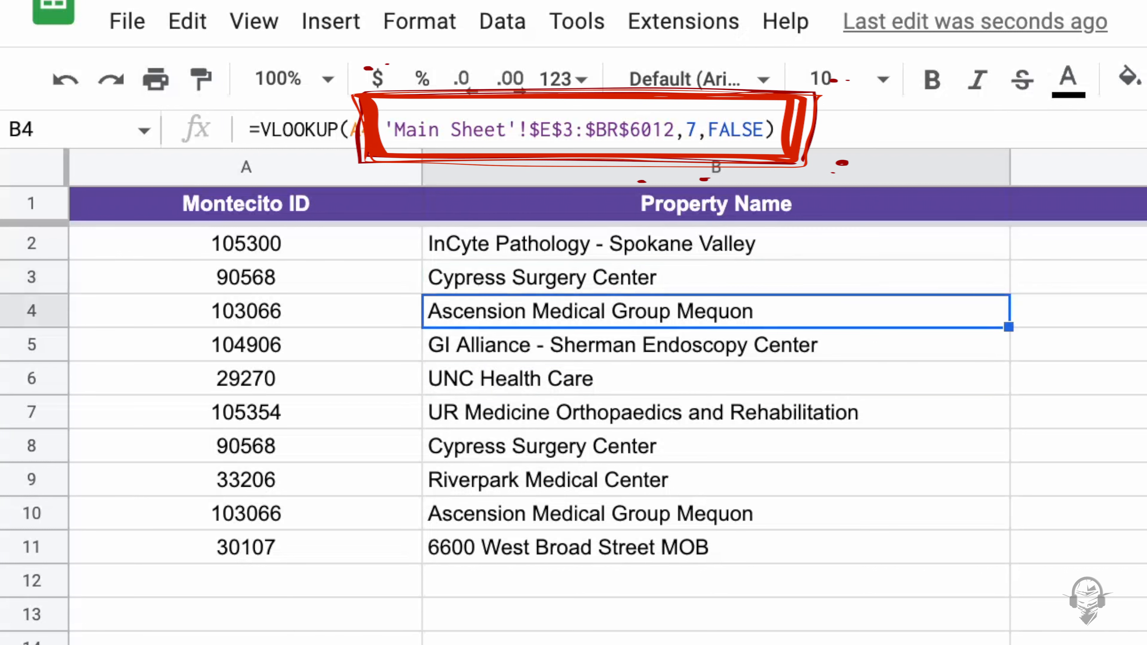
{"action": "key", "text": "Down"}
{"action": "key", "text": "Down"}
{"action": "key", "text": "Down"}
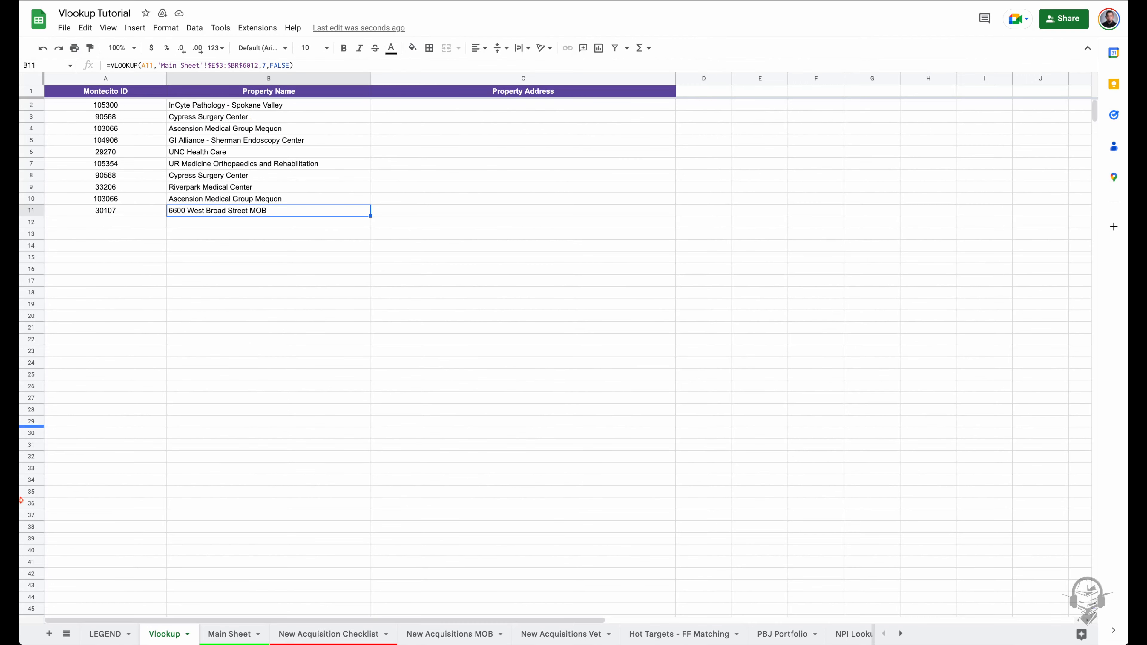
Review the Main Sheet's lookup data from the Montecito ID column across to Company Name
{"action": "left_click", "coordinate": [214, 637]}
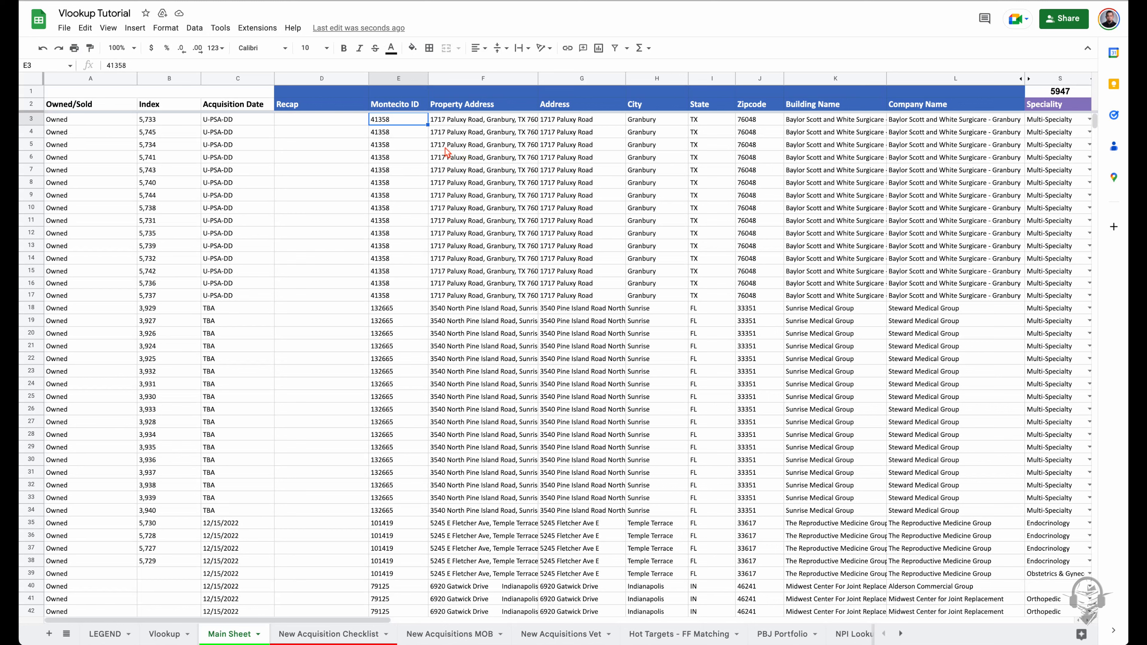
{"action": "mouse_move", "coordinate": [396, 91]}
{"action": "left_mouse_down"}
{"action": "mouse_move", "coordinate": [994, 501]}
{"action": "mouse_move", "coordinate": [998, 551]}
{"action": "left_mouse_up"}
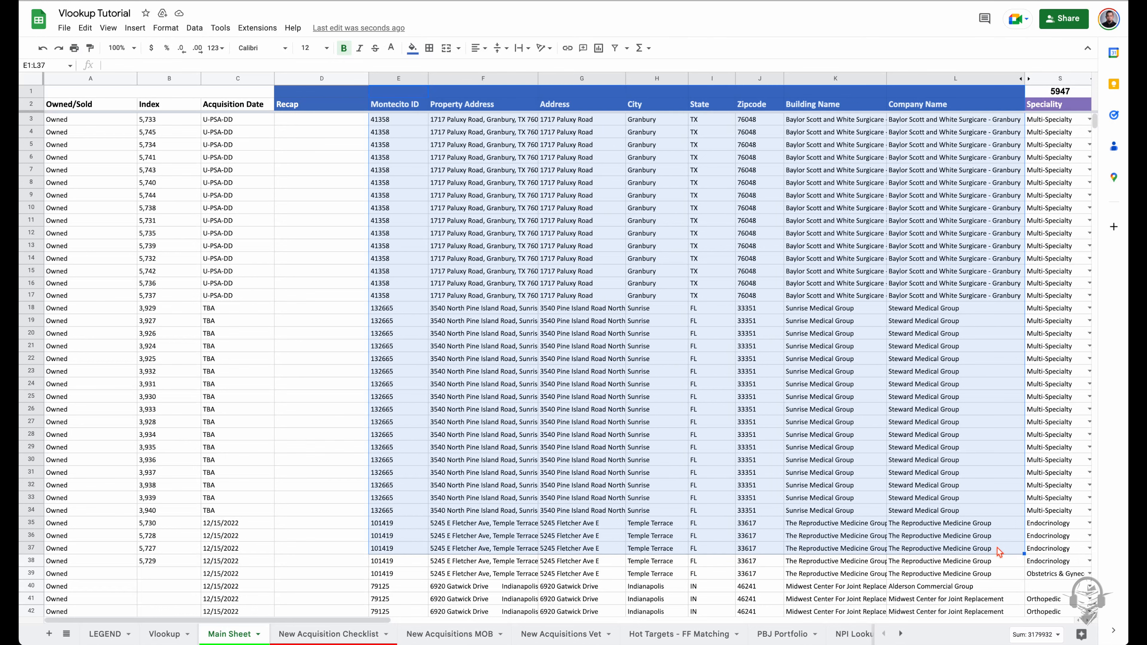
{"action": "left_click", "coordinate": [996, 549]}
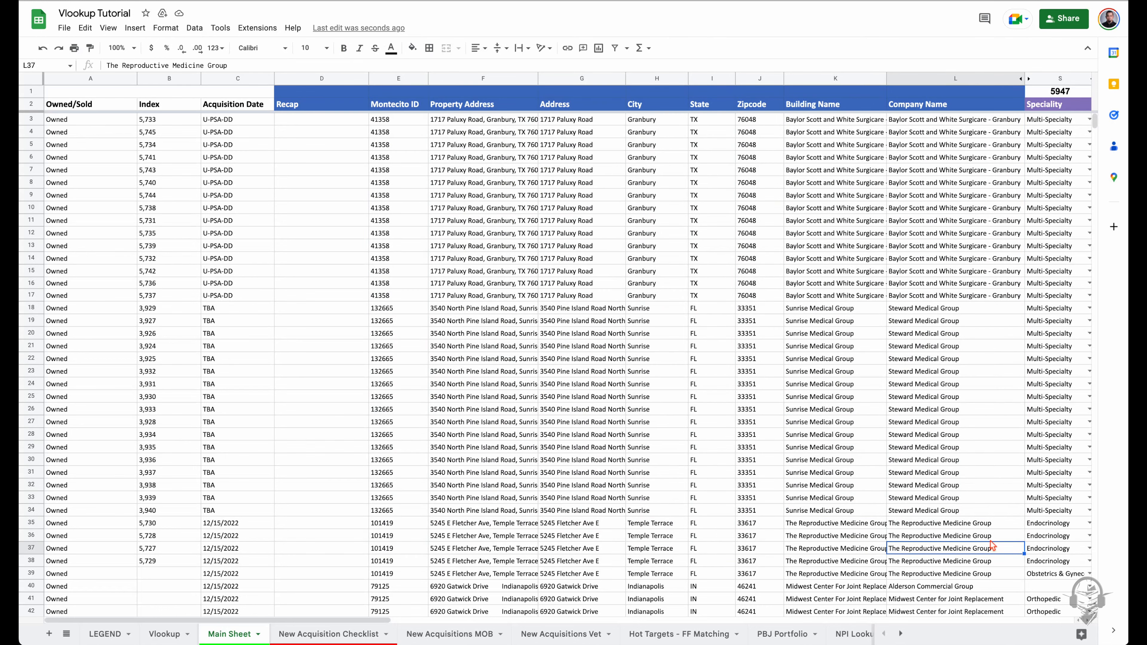